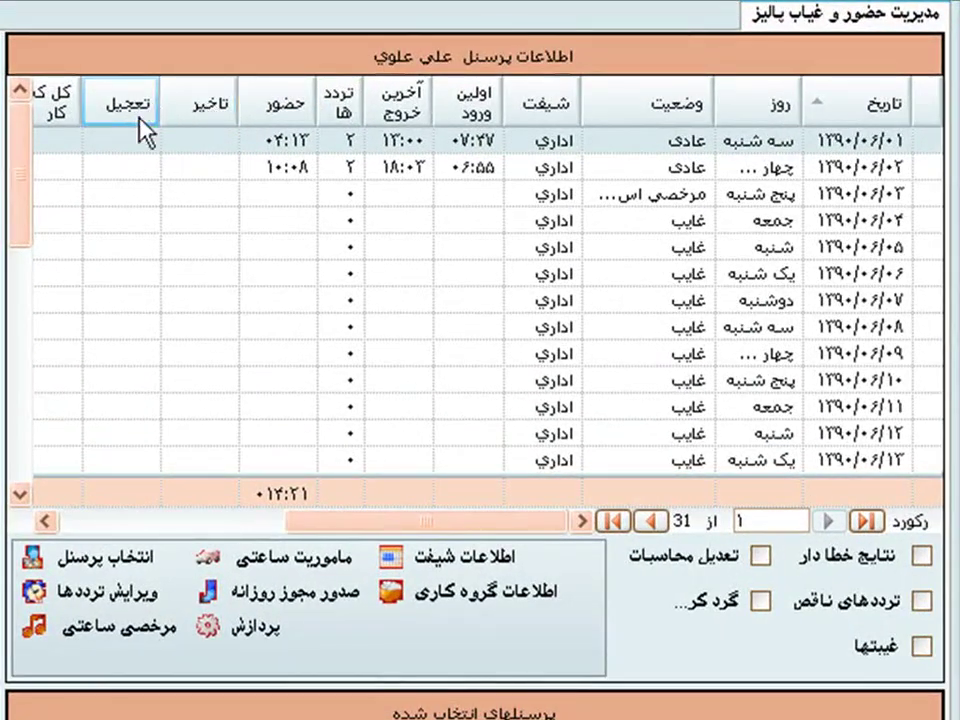
# Examine the employee's daily attendance records across all columns, including lateness, overtime, hourly leave and mission, and the days without entries
pyautogui.click(42, 522)
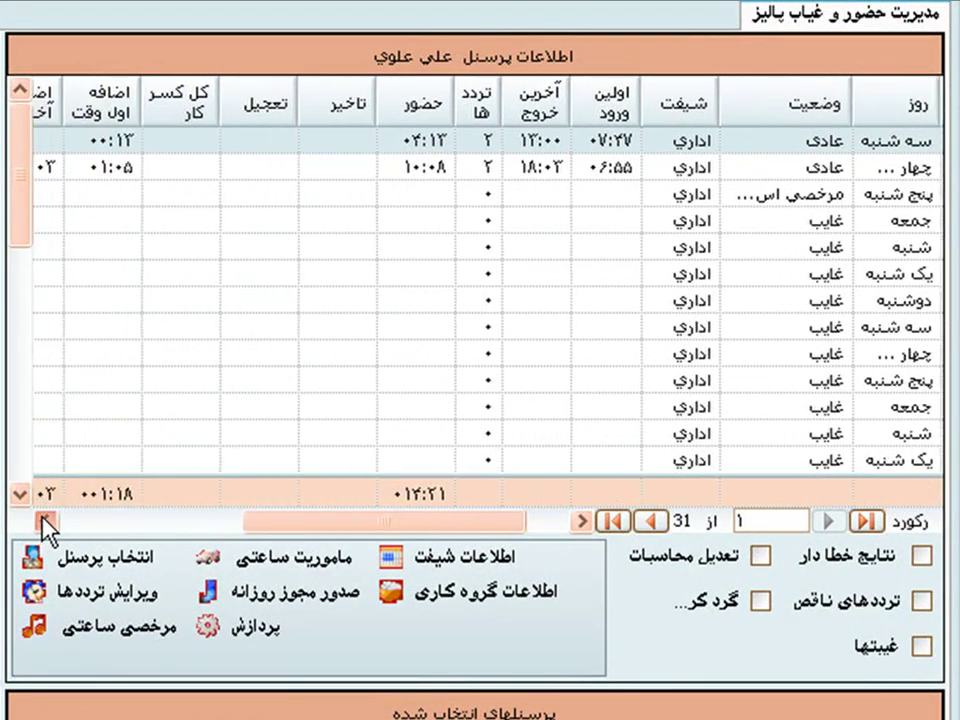
pyautogui.moveTo(43, 519); pyautogui.dragTo(44, 521)
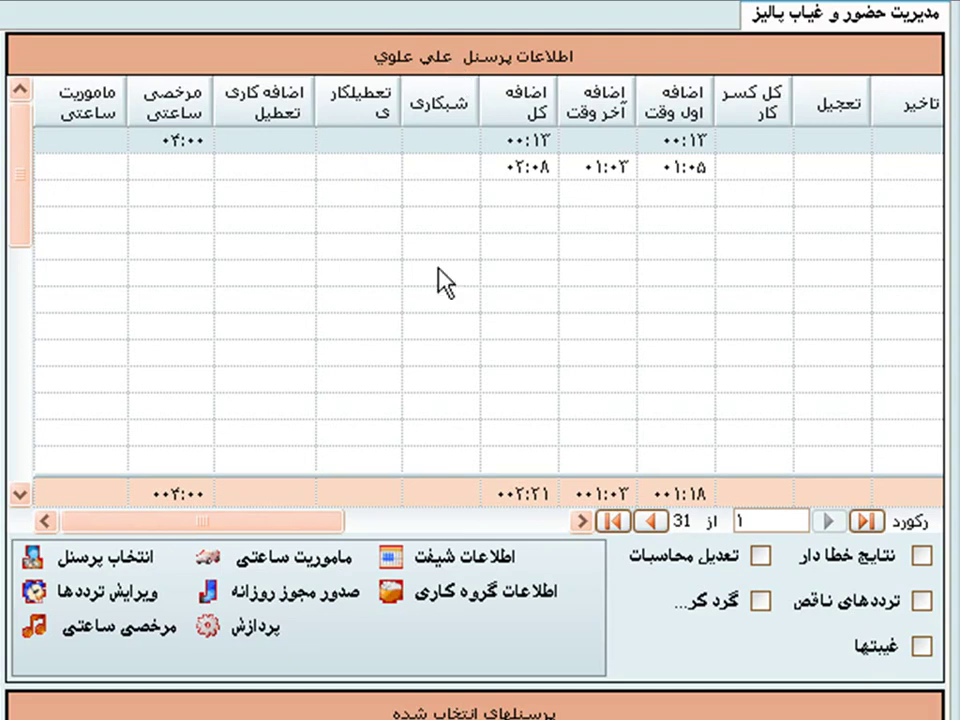
pyautogui.moveTo(318, 527); pyautogui.dragTo(561, 525)
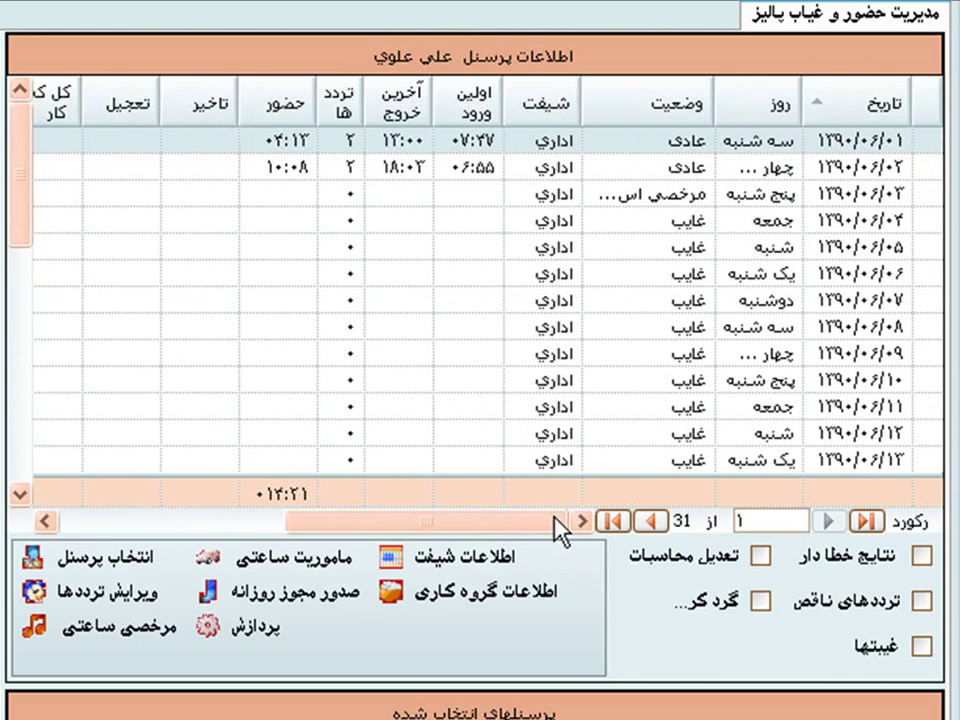
pyautogui.click(480, 160)
pyautogui.click(478, 166)
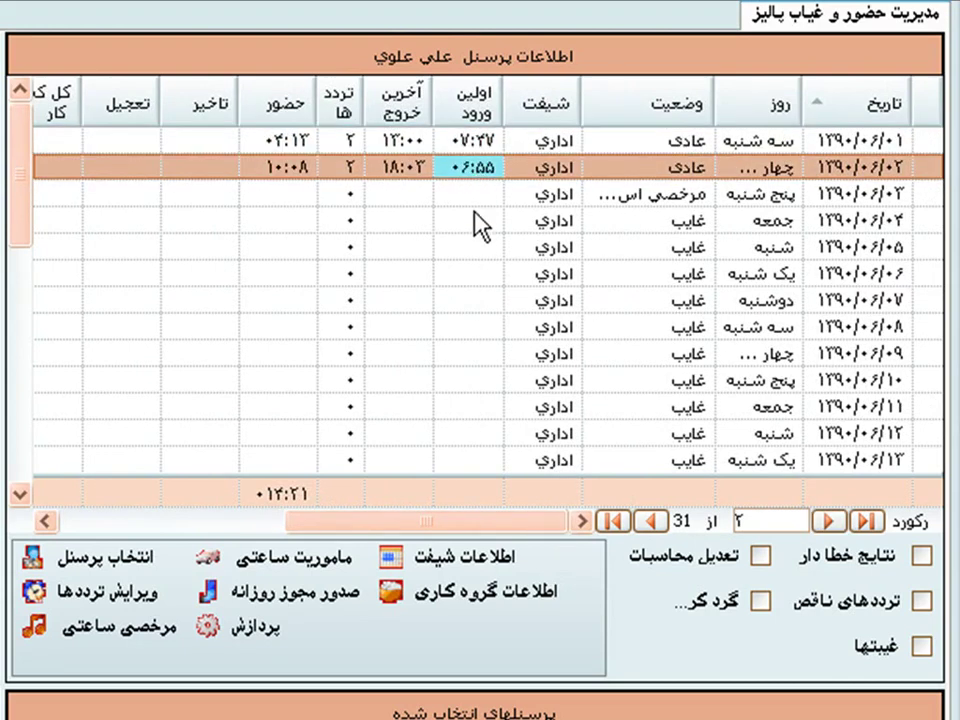
pyautogui.click(477, 219)
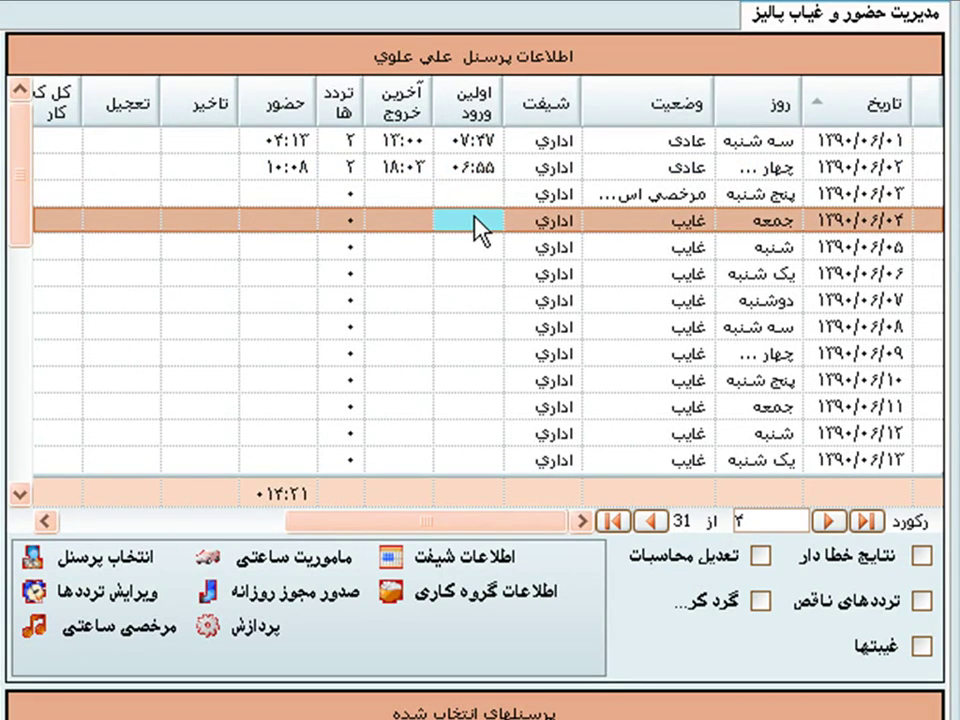
# Check the attendance list filtered by erroneous results, incomplete entries and absences in turn, clearing each filter again
pyautogui.click(921, 557)
pyautogui.click(921, 558)
pyautogui.click(921, 601)
pyautogui.click(921, 601)
pyautogui.click(921, 647)
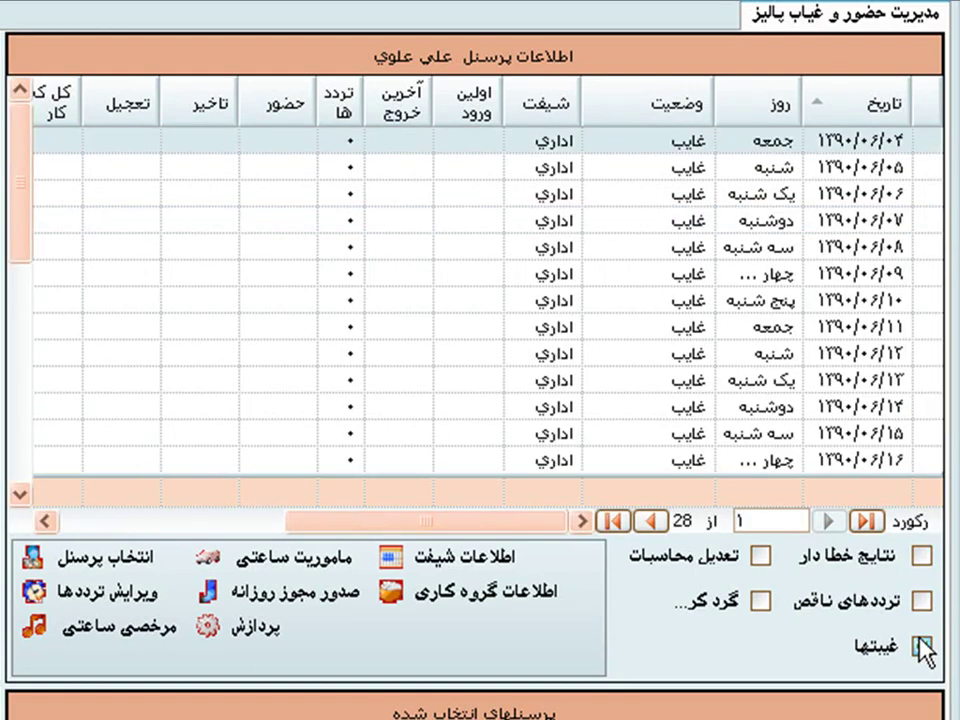
pyautogui.click(921, 647)
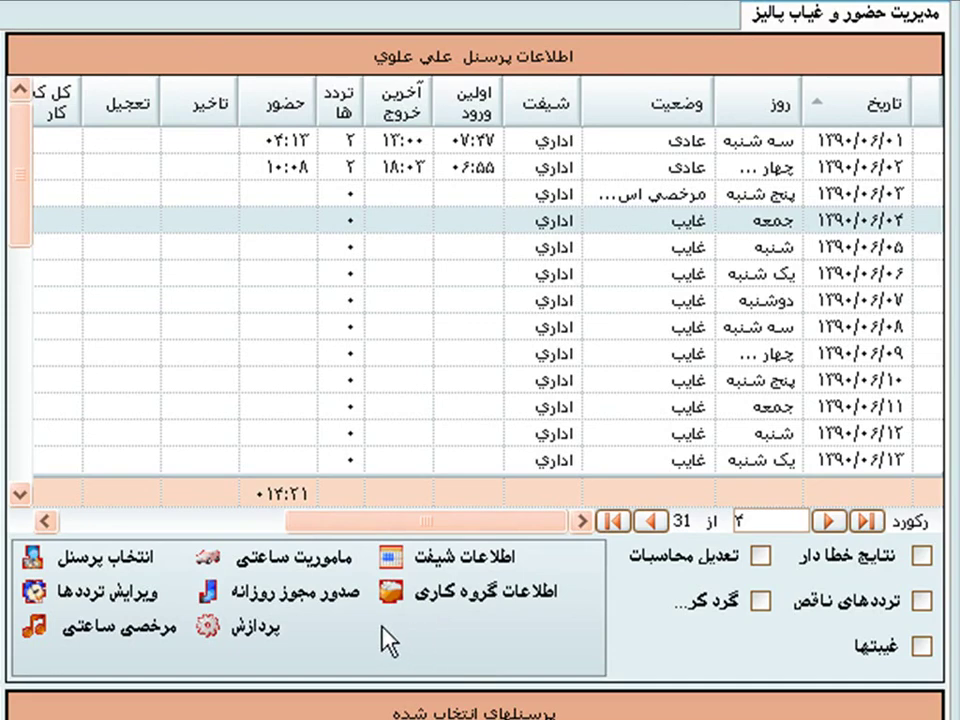
# Run a personnel selection search without personal criteria for the date range 1390/06/01 to 1390/06/31
pyautogui.click(150, 576)
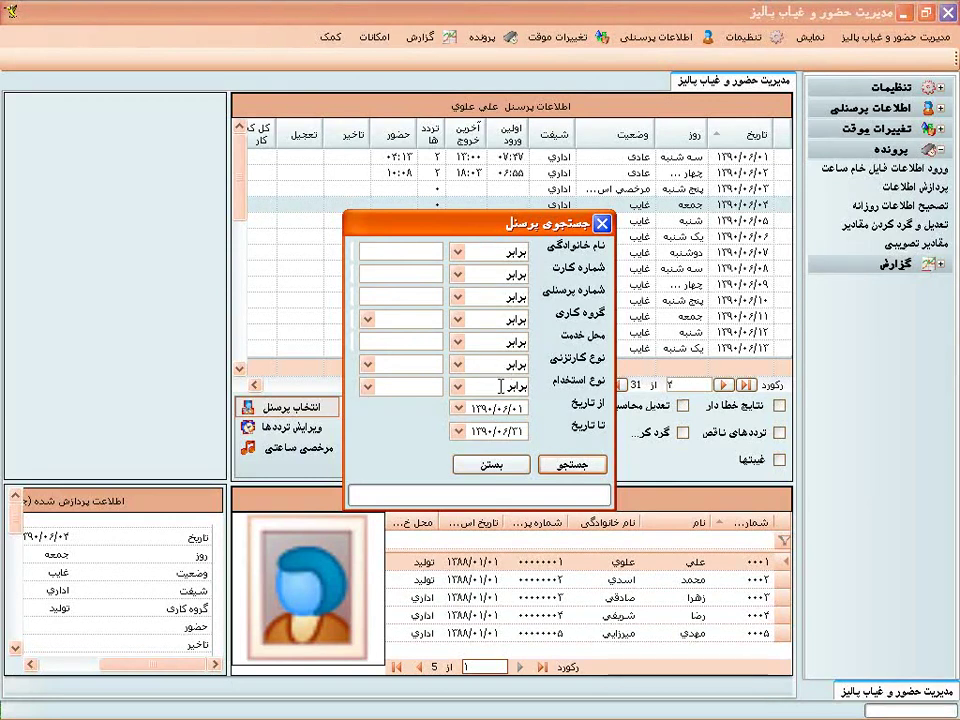
pyautogui.click(456, 410)
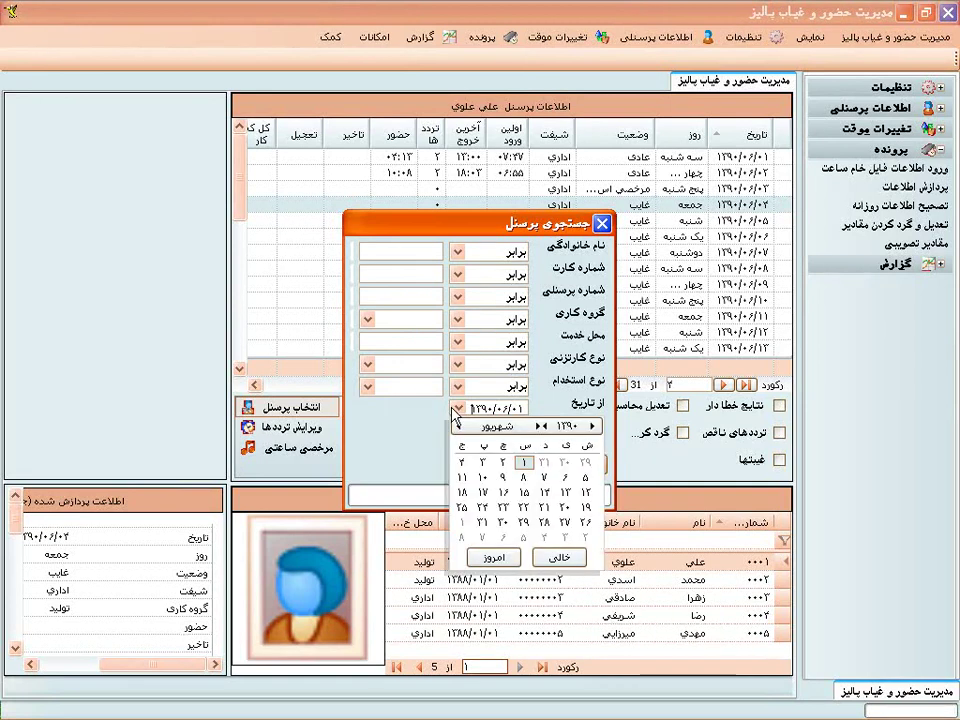
pyautogui.click(456, 410)
pyautogui.click(457, 432)
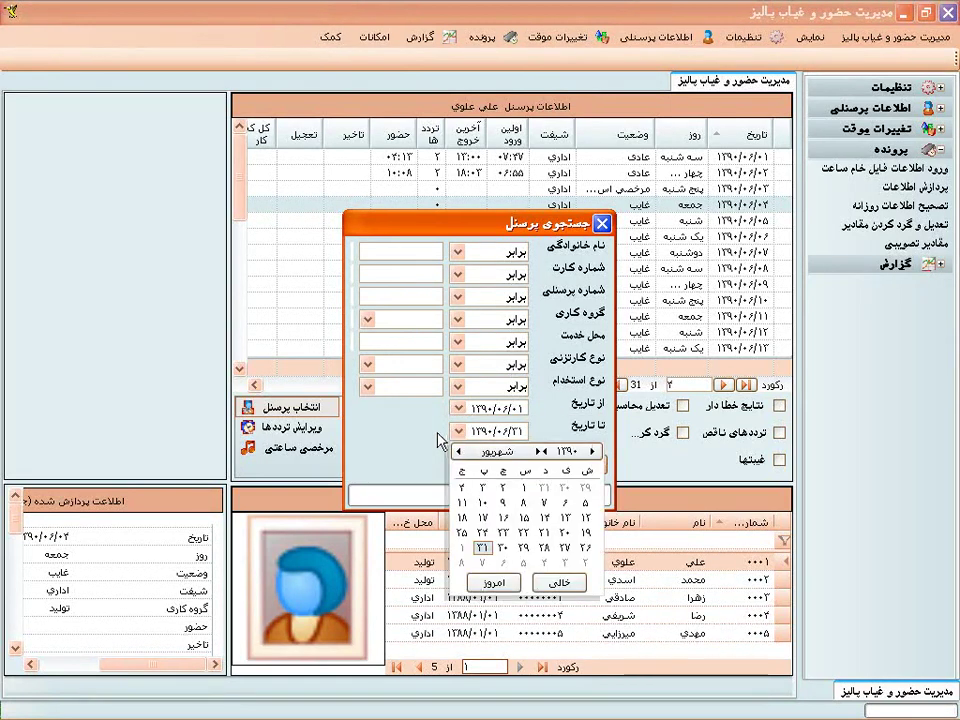
pyautogui.click(457, 433)
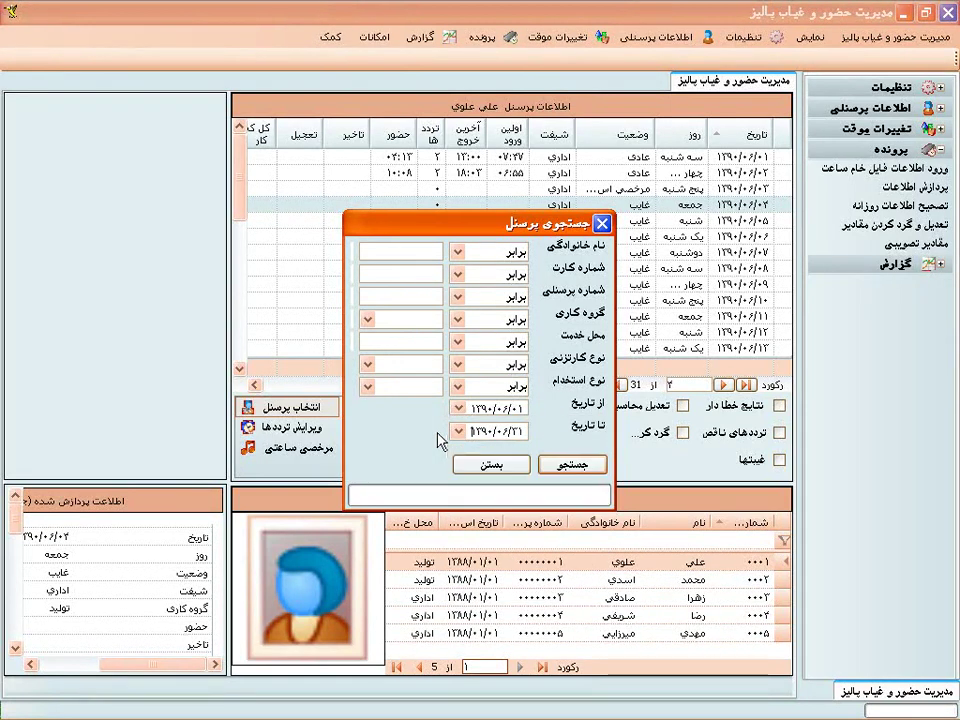
pyautogui.click(551, 466)
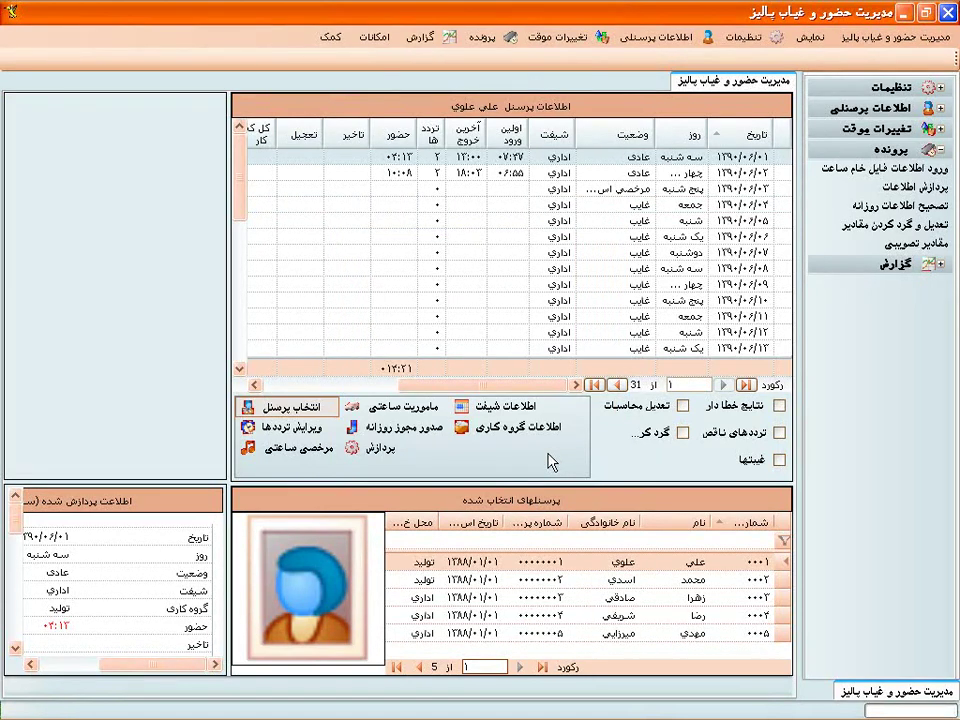
# Add a normal-type (عادی) entry at 13:00 to the employee's entry/exit records for 1390/06/02
pyautogui.click(304, 427)
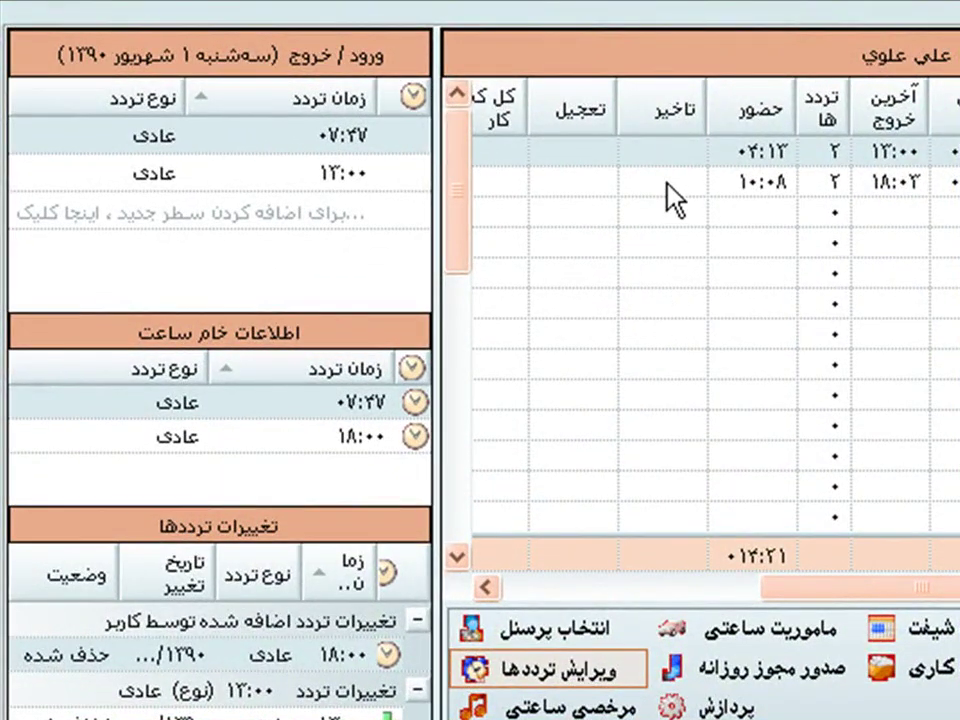
pyautogui.click(667, 183)
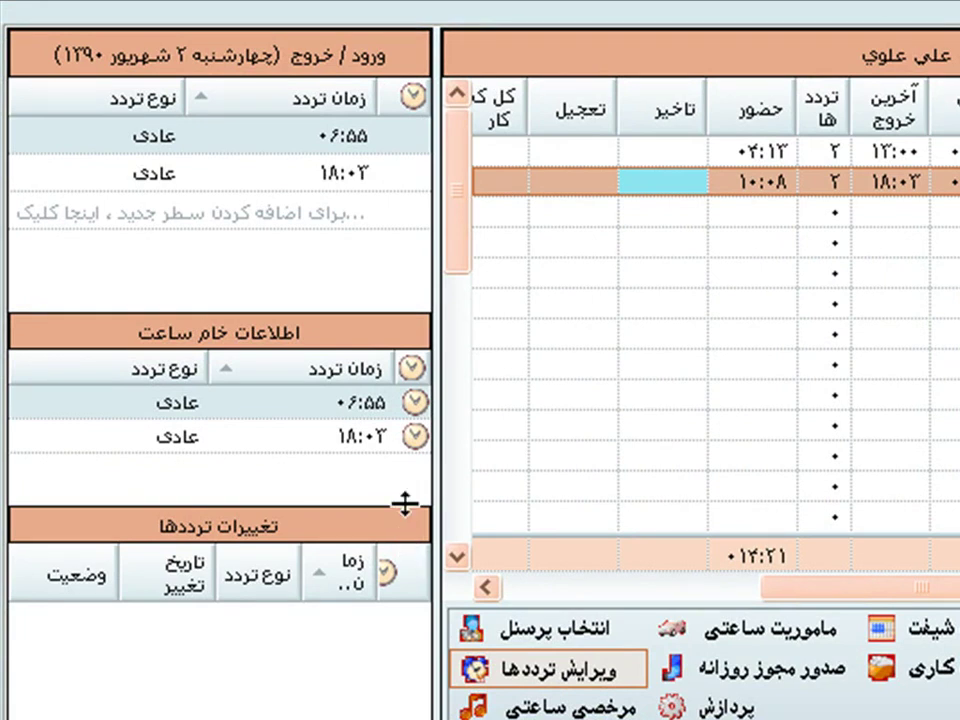
pyautogui.click(340, 212)
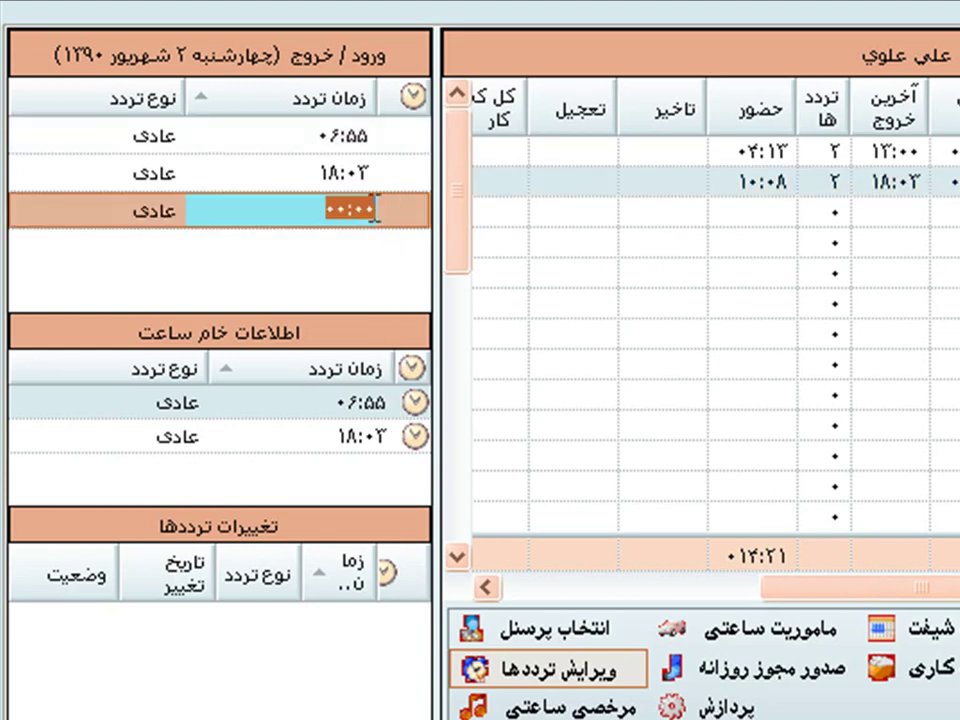
pyautogui.write('1200')
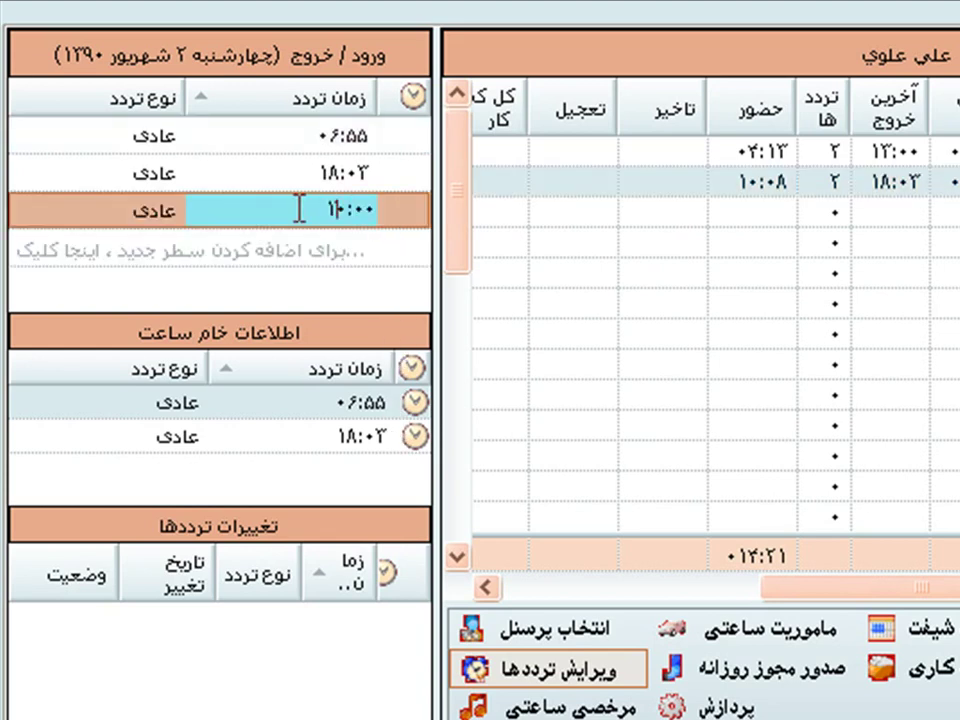
pyautogui.click(88, 212)
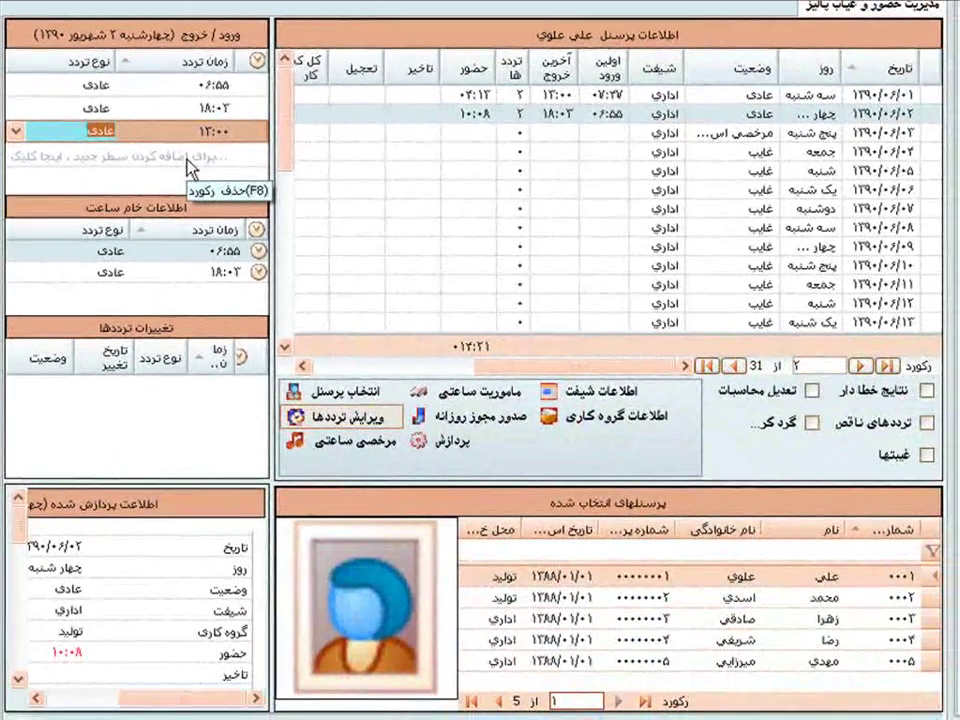
# Delete the added 13:00 entry from the 1390/06/02 entry/exit records and confirm the deletion
pyautogui.click(253, 120)
pyautogui.click(252, 112)
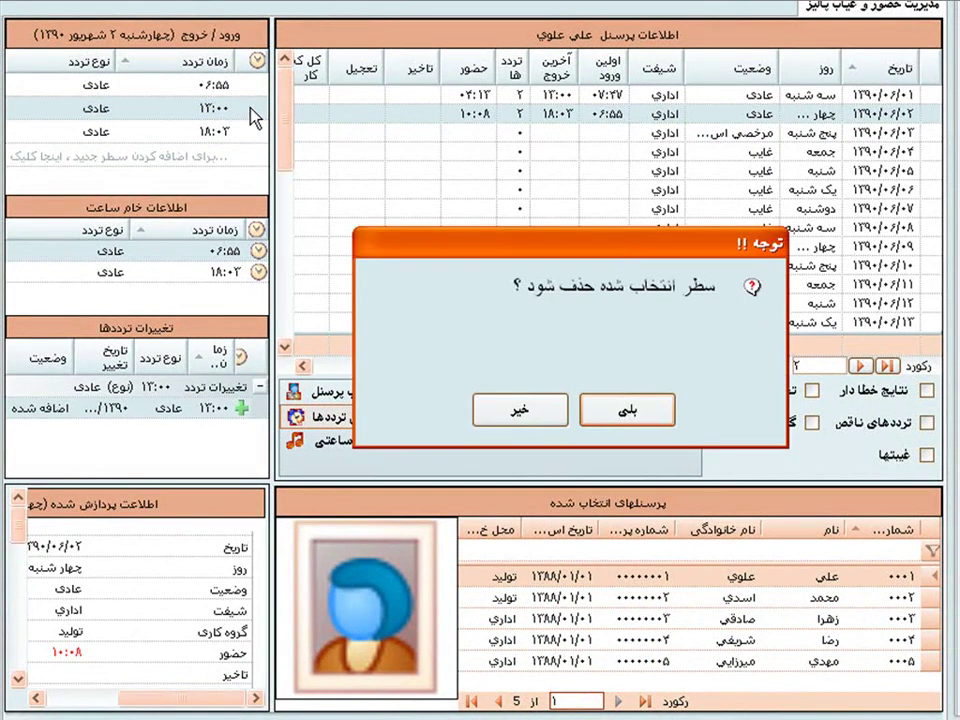
pyautogui.click(643, 415)
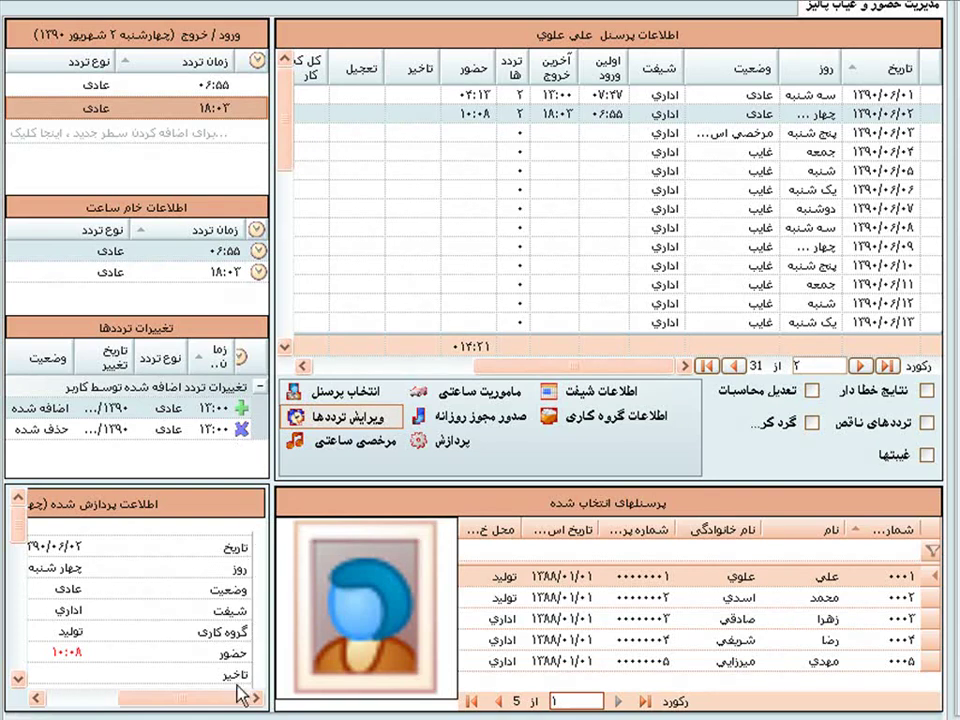
# Record an hourly leave from 08:00 to 10:00 for the employee on 1390/06/05 and process the attendance data
pyautogui.moveTo(240, 699)
pyautogui.mouseDown()
pyautogui.moveTo(199, 699)
pyautogui.moveTo(255, 699)
pyautogui.mouseUp()
pyautogui.click(343, 441)
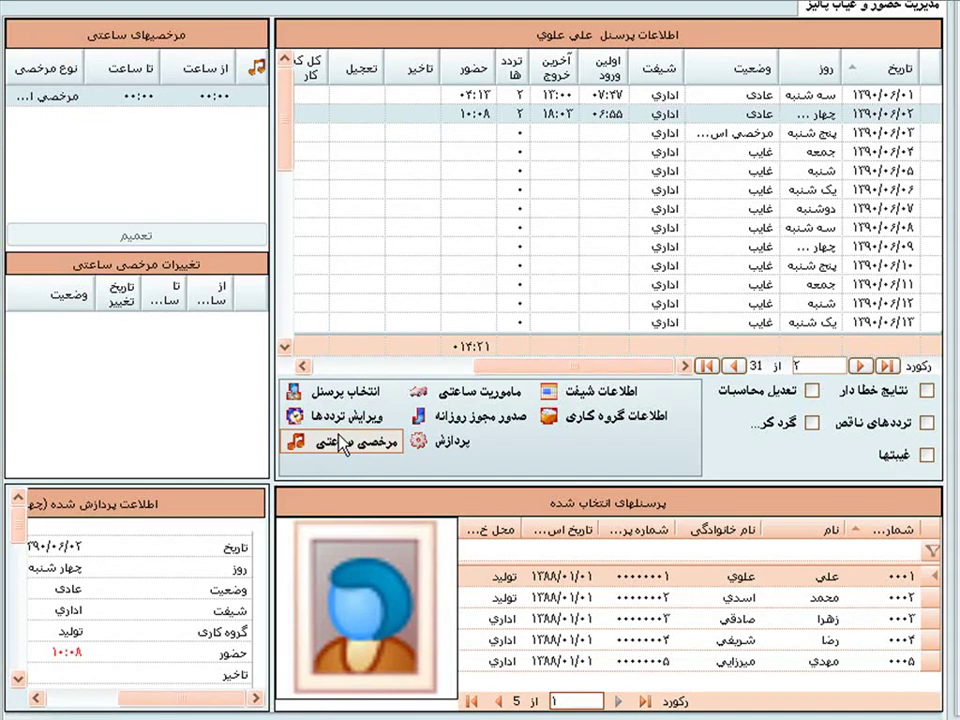
pyautogui.click(463, 172)
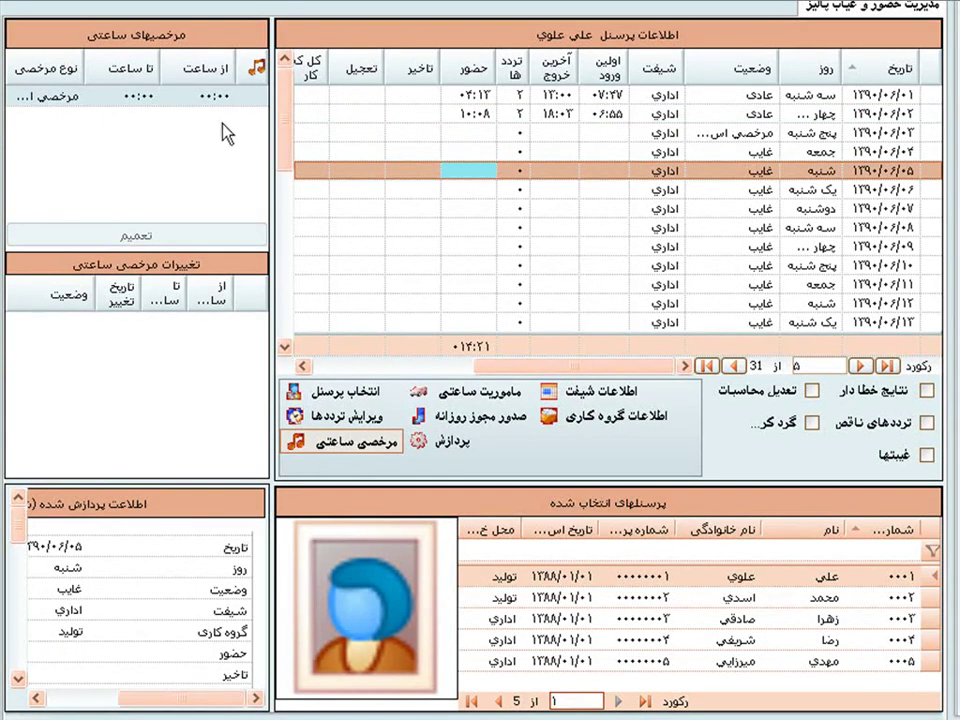
pyautogui.click(185, 97)
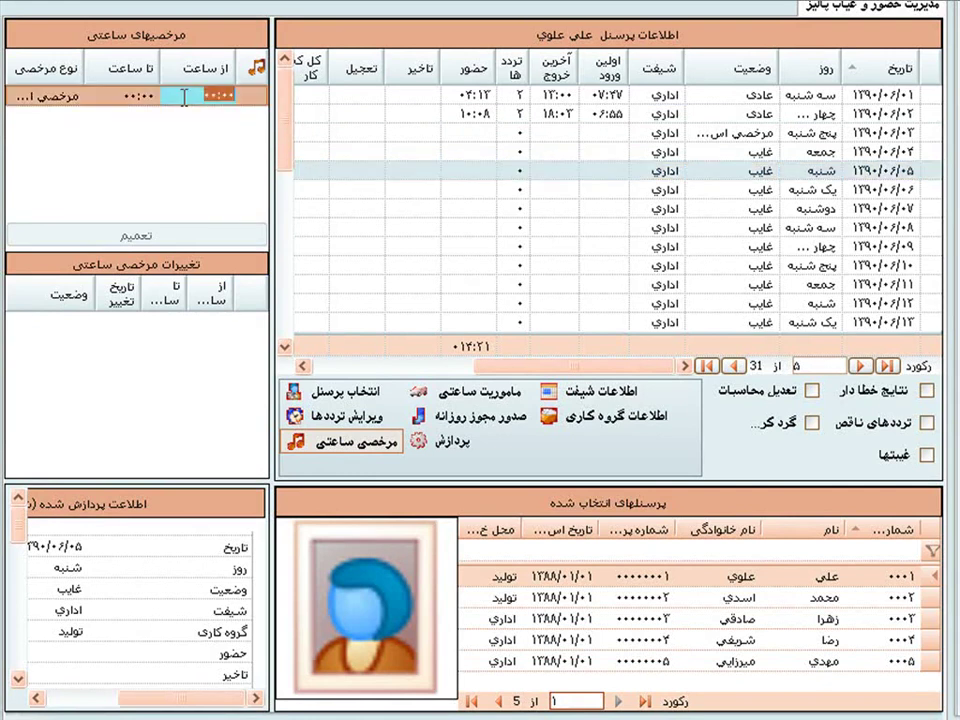
pyautogui.write('08:00')
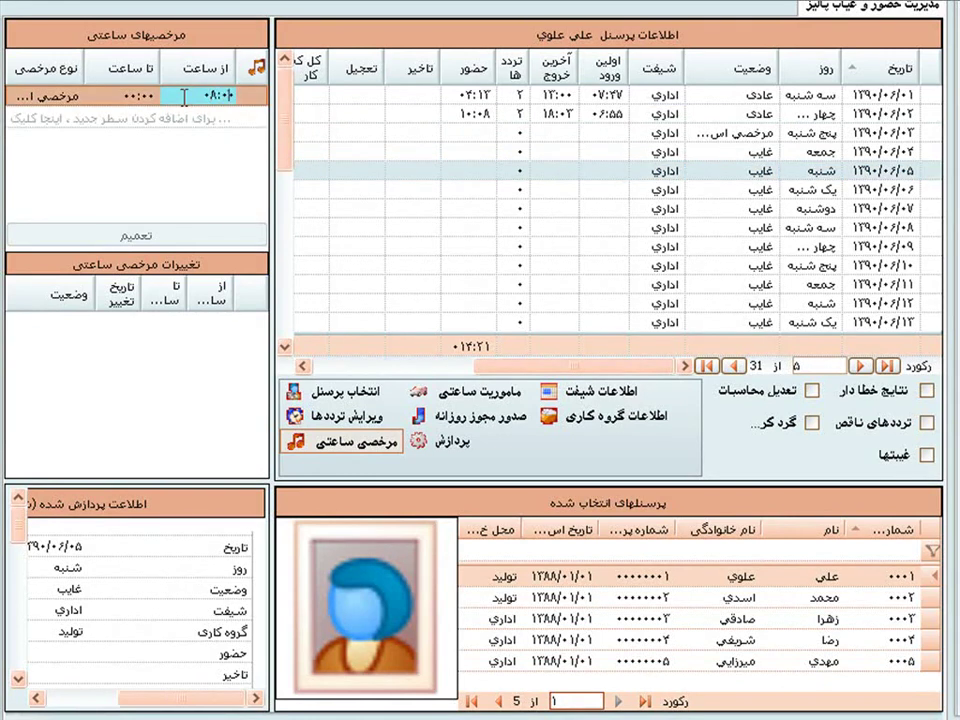
pyautogui.write('10:00')
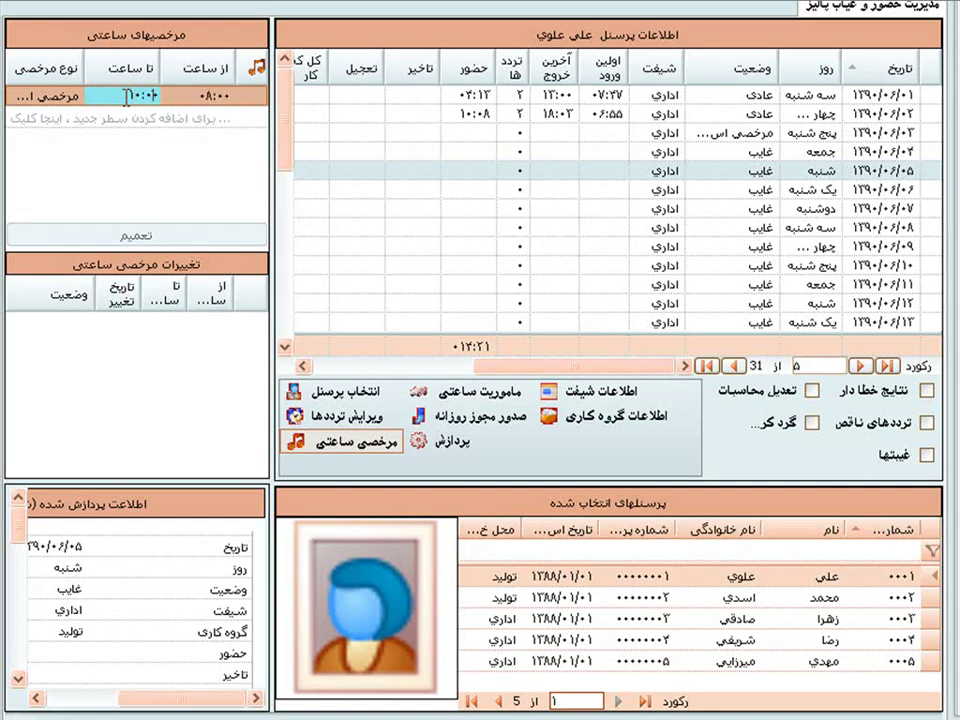
pyautogui.click(432, 443)
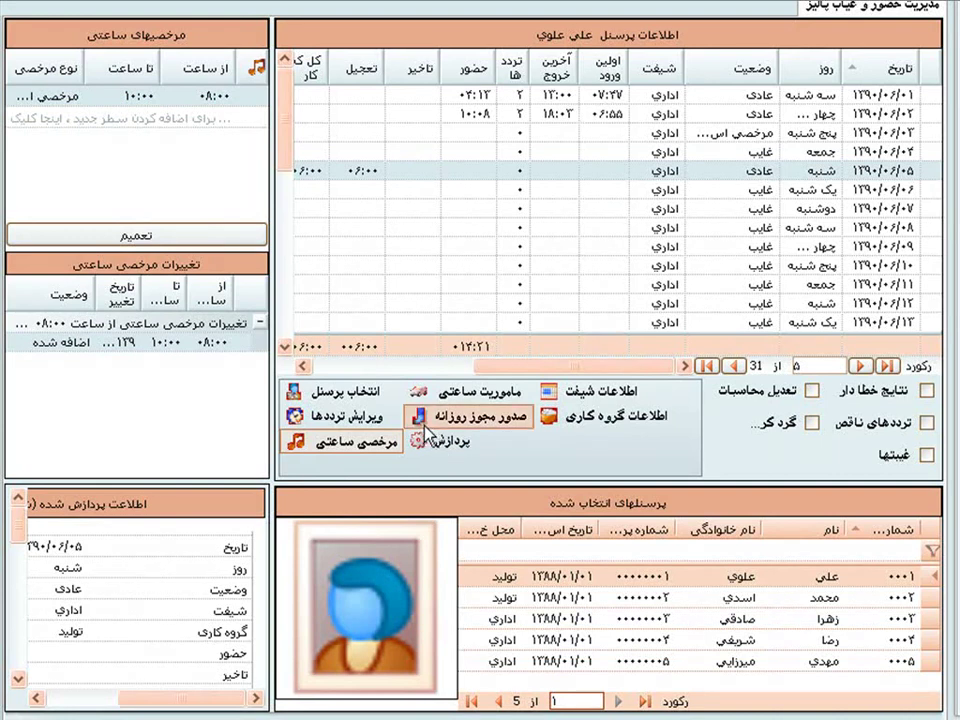
# View the dialog for extending the 08:00 to 10:00 entry to other personnel, cancel it, and view the hourly mission records
pyautogui.click(181, 233)
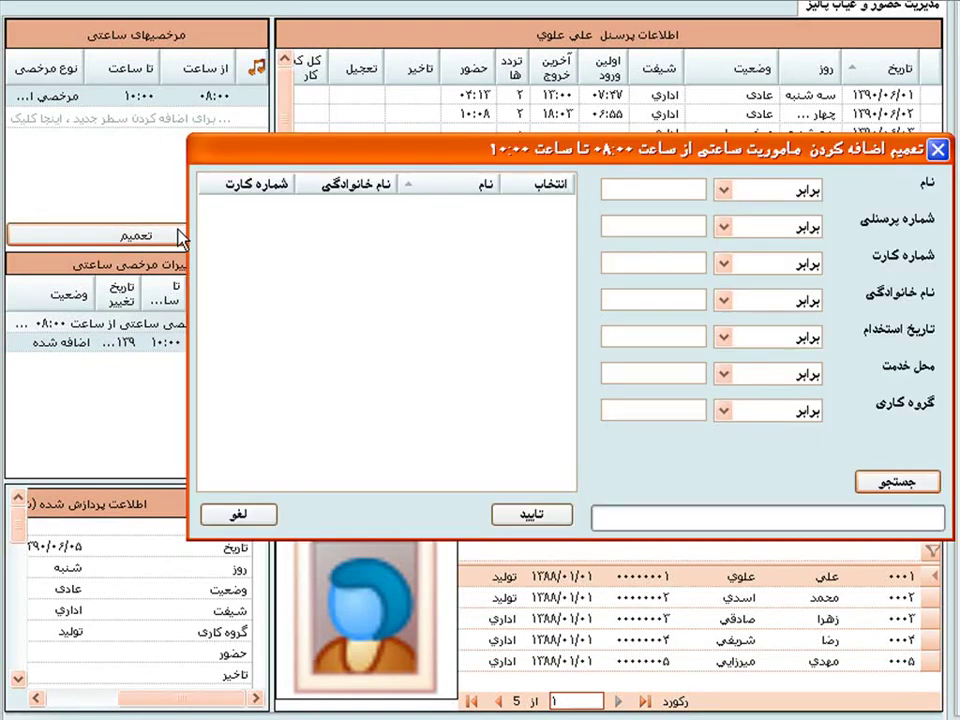
pyautogui.click(243, 516)
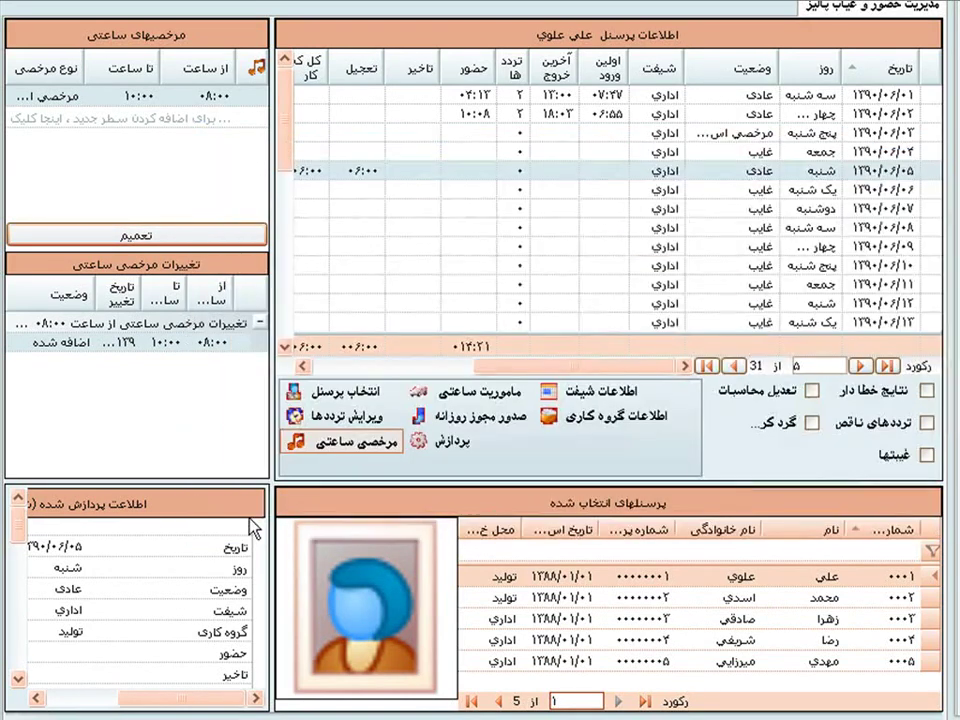
pyautogui.click(438, 392)
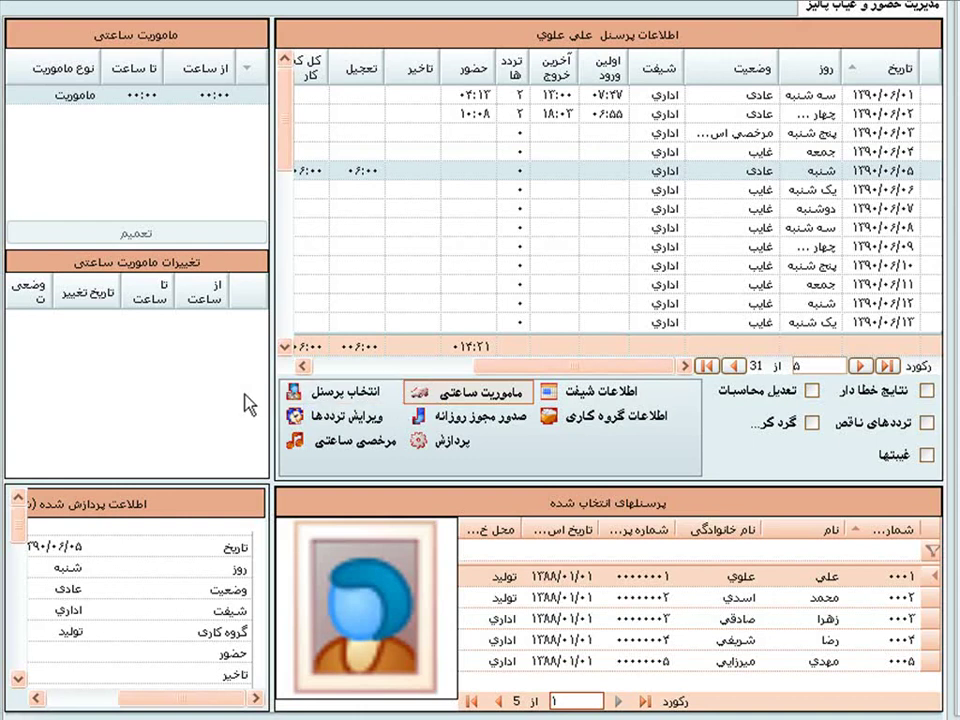
# Open daily permit issuing for 1390/06/06 and examine the available daily leave and daily mission types
pyautogui.click(427, 417)
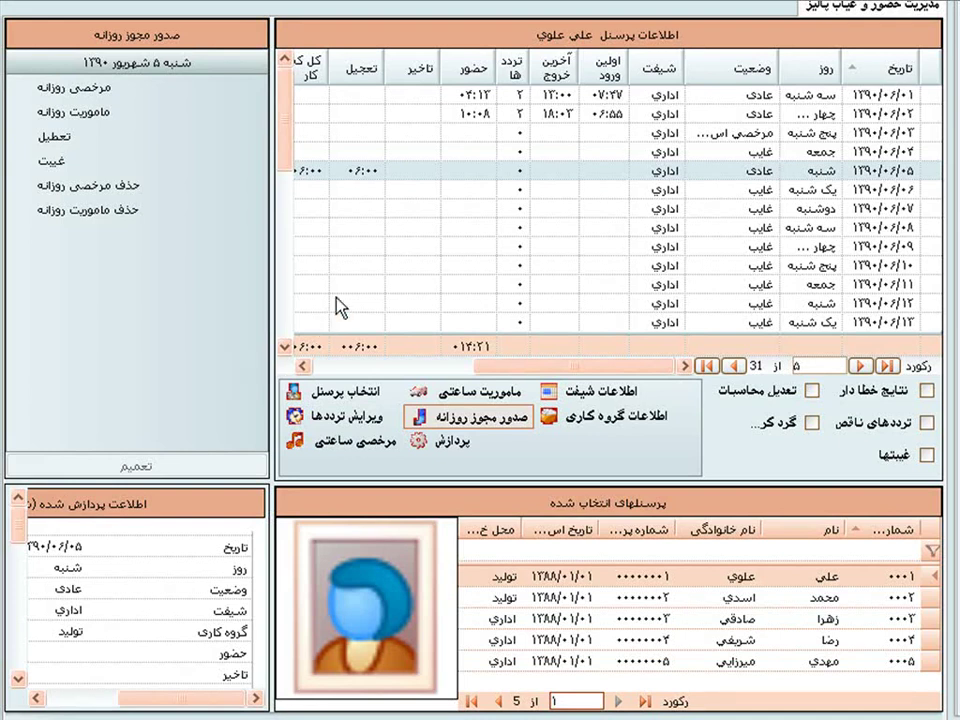
pyautogui.click(472, 189)
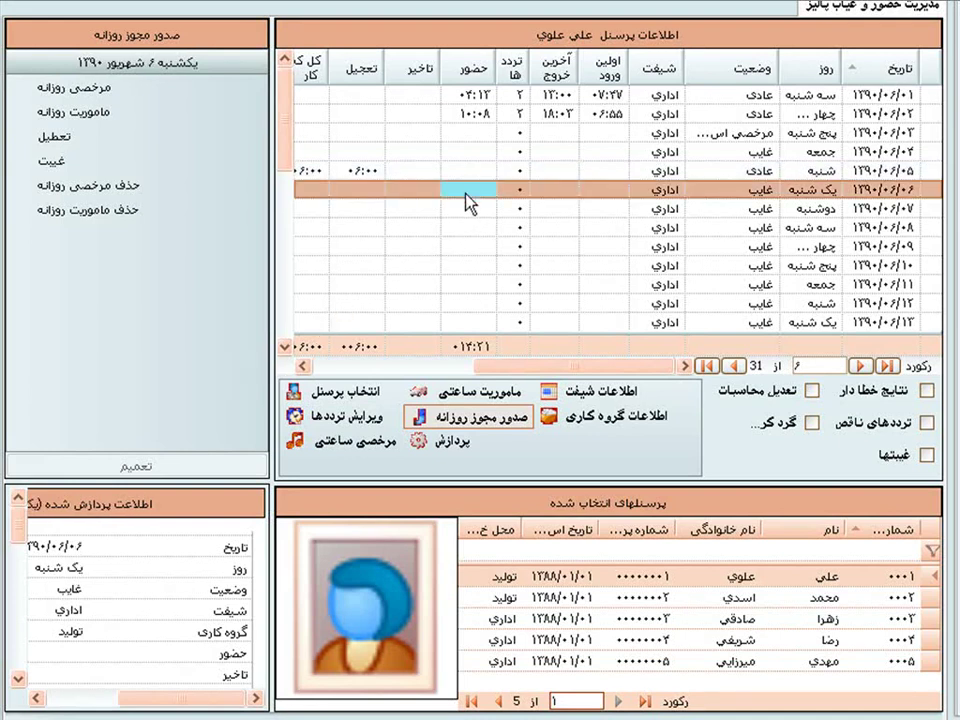
pyautogui.click(85, 88)
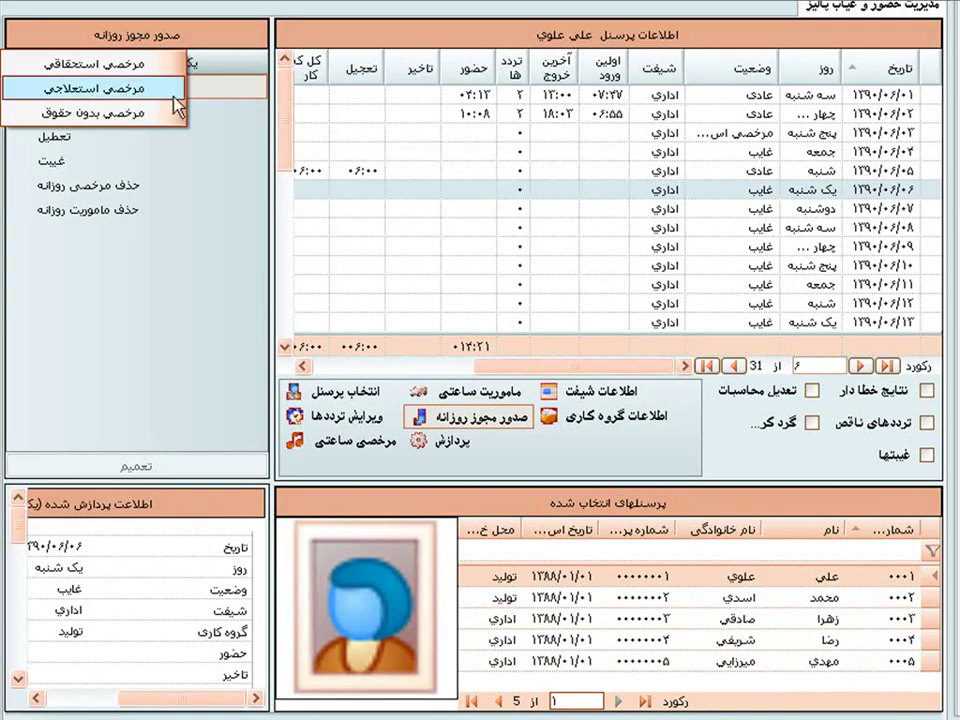
pyautogui.click(230, 112)
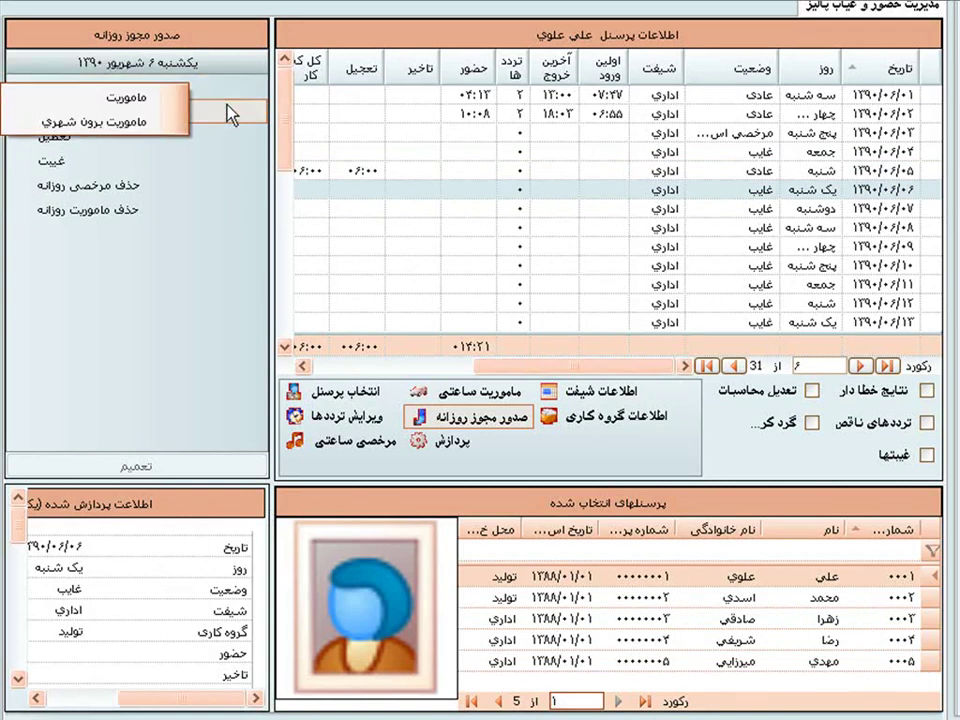
pyautogui.click(222, 287)
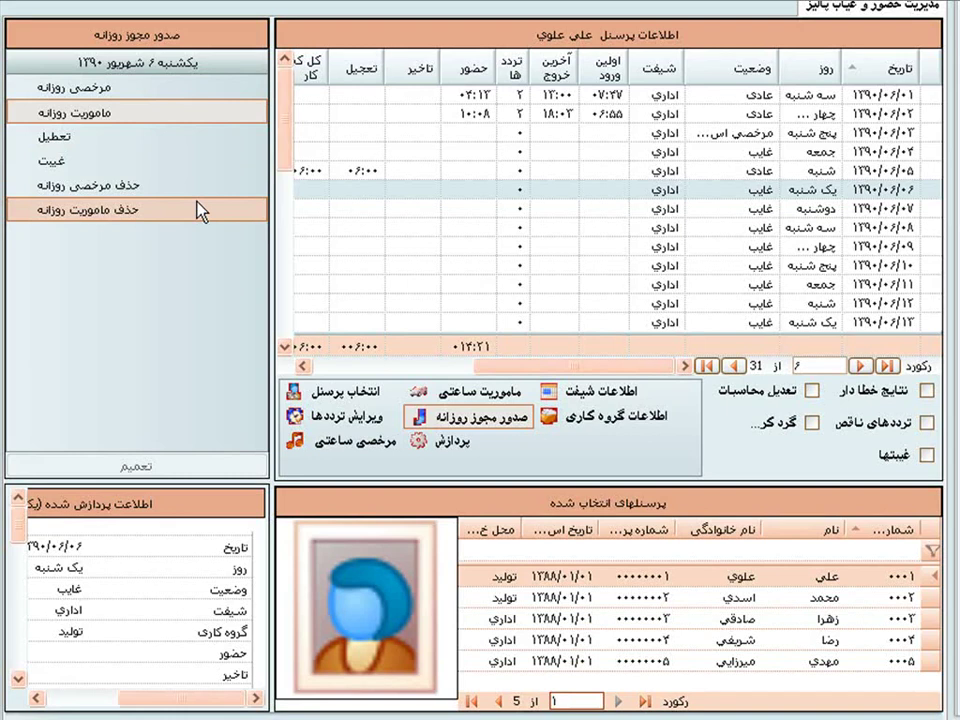
# Mark 1390/06/06 as daily sick leave (مرخصی استعلاجی), confirm it, and view the dialog for extending the leave to other personnel without applying it
pyautogui.click(304, 194)
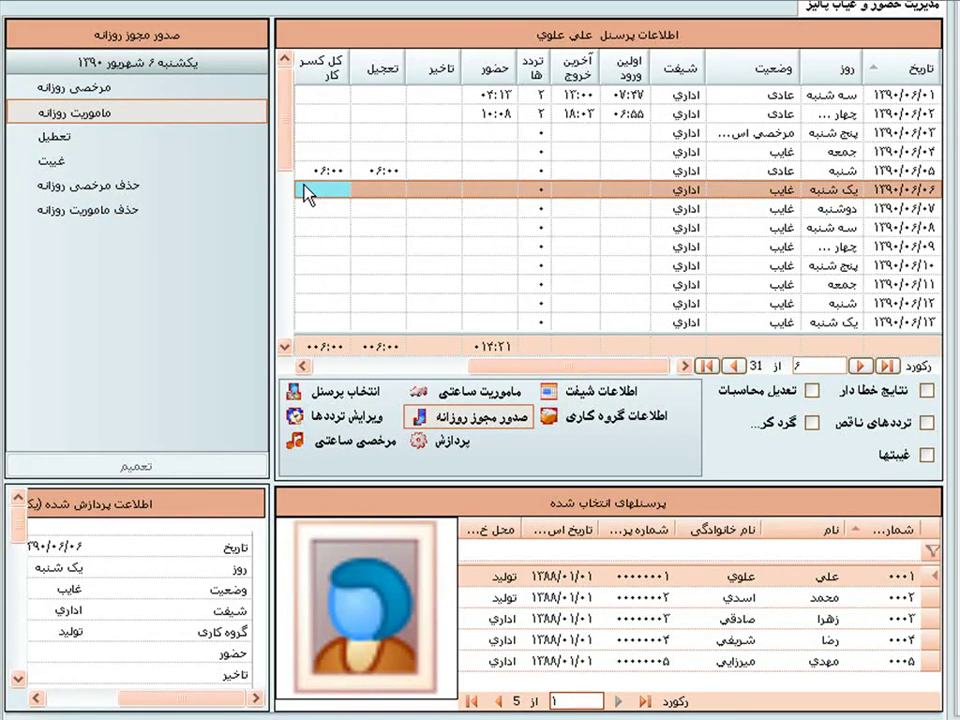
pyautogui.click(205, 88)
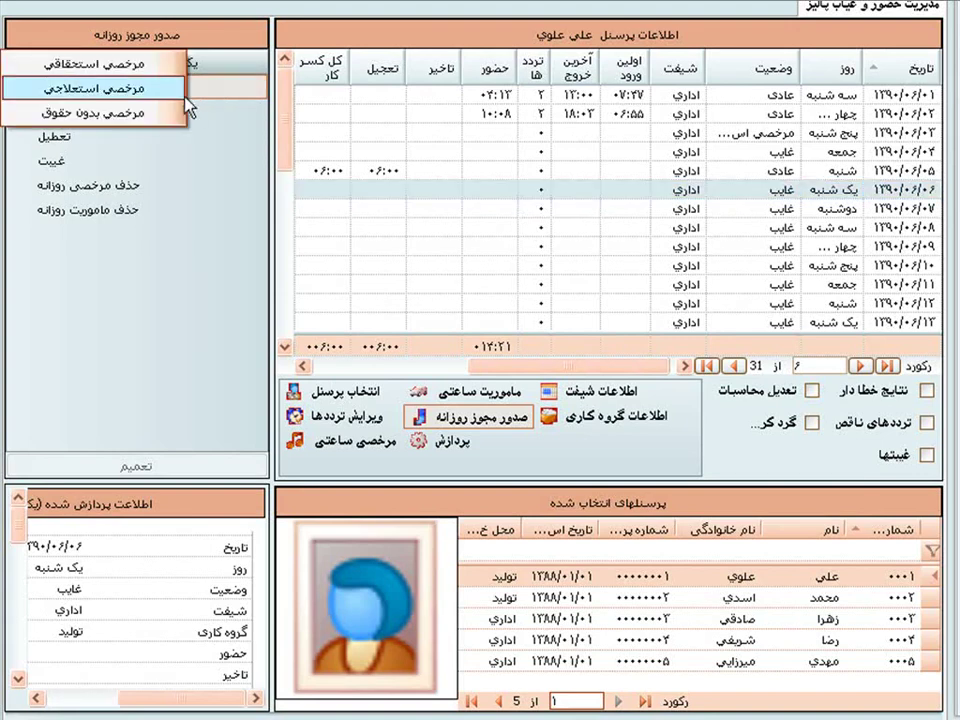
pyautogui.click(140, 93)
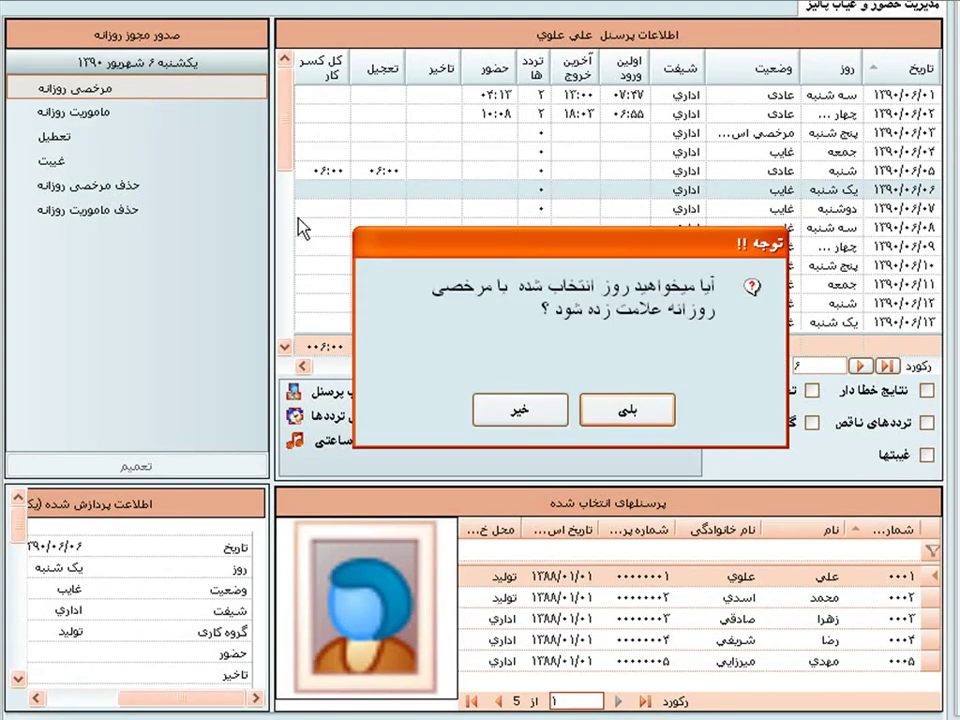
pyautogui.click(622, 408)
pyautogui.click(219, 470)
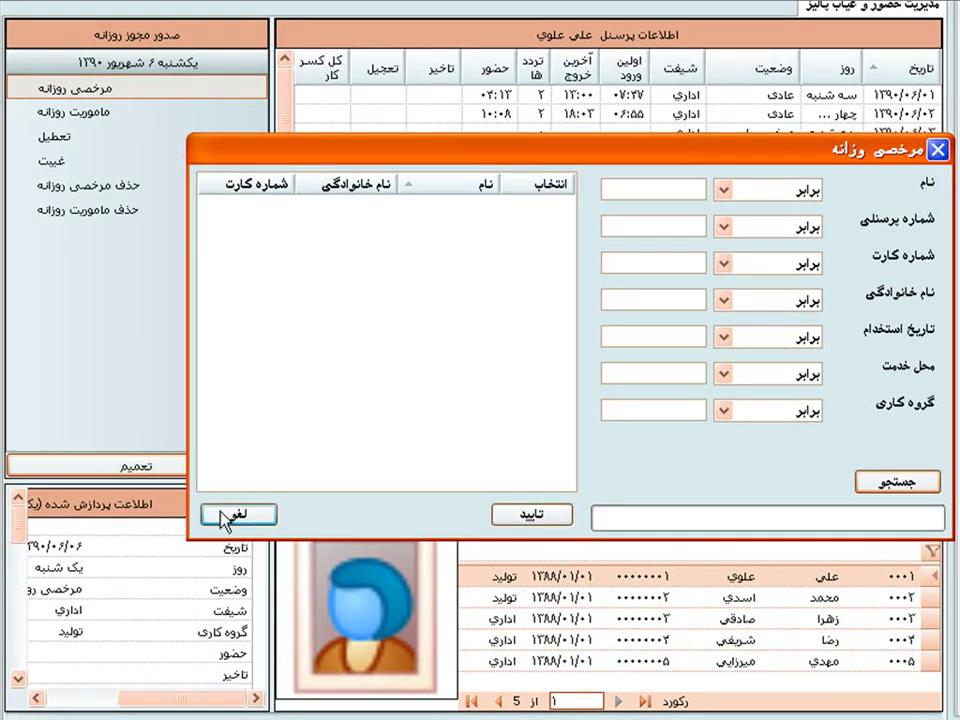
pyautogui.click(220, 511)
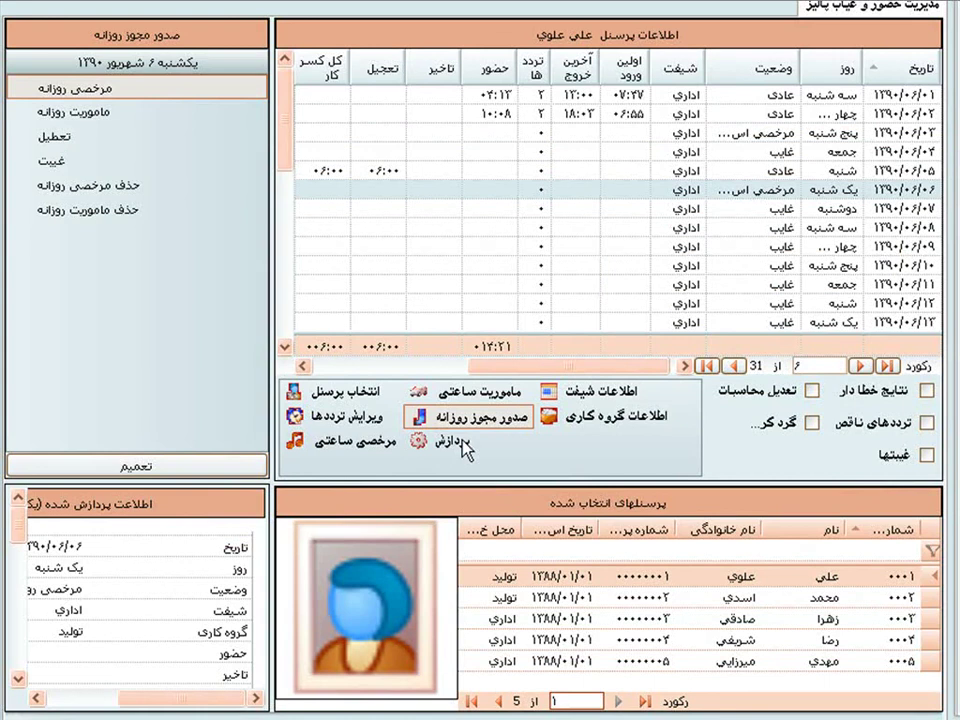
# Select the employee's 1390/06/02 record and process the attendance data
pyautogui.click(448, 113)
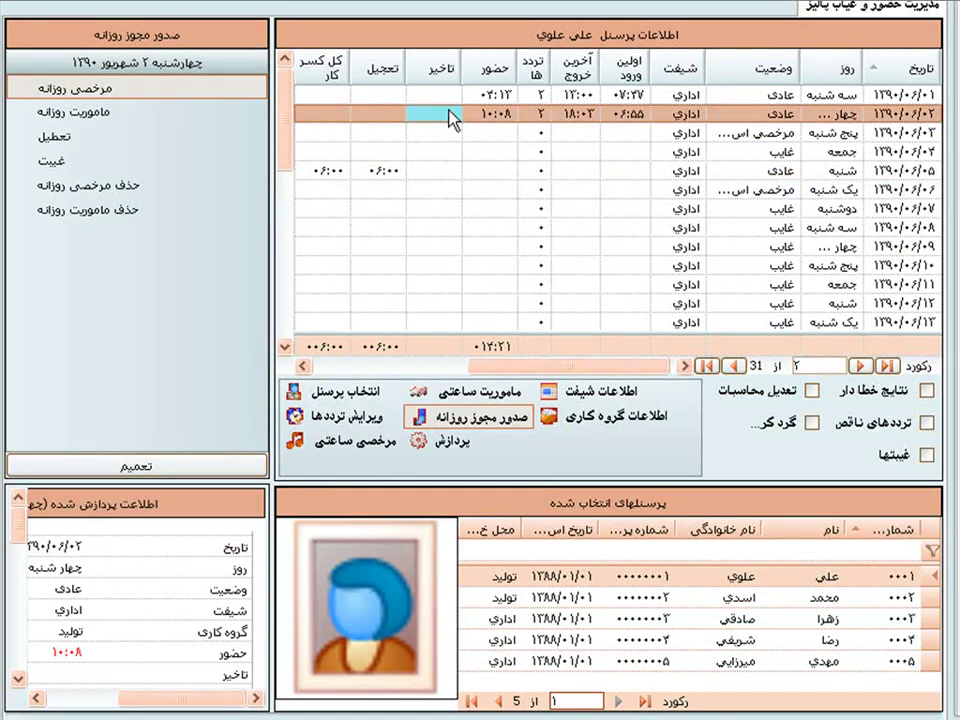
pyautogui.click(455, 448)
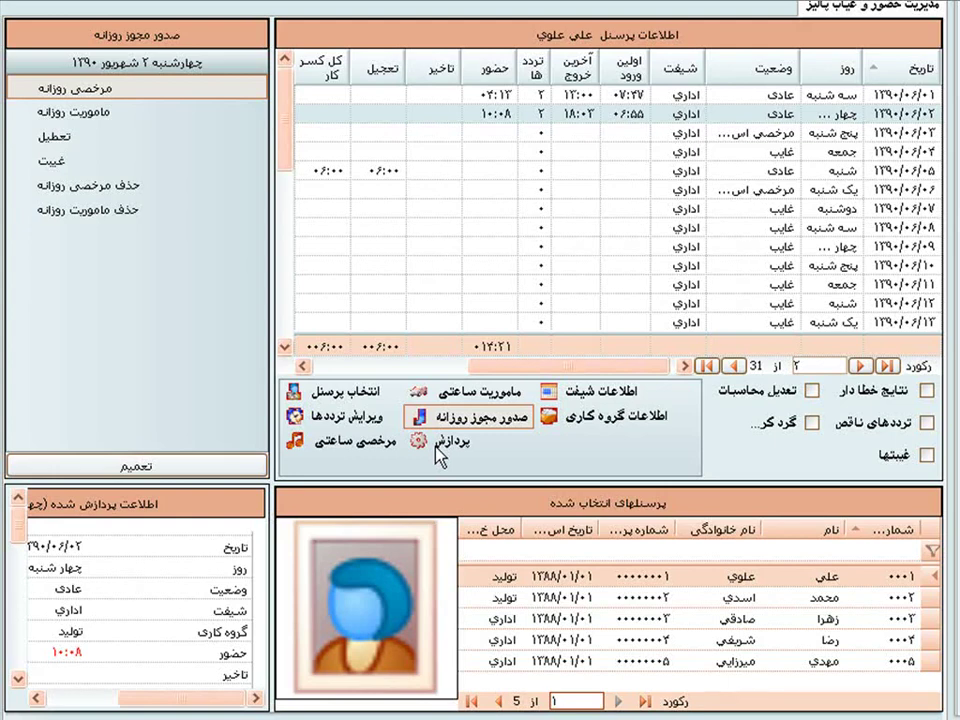
# View the shift information for 1390/06/02 with its values fully readable, and display the work group information
pyautogui.click(592, 390)
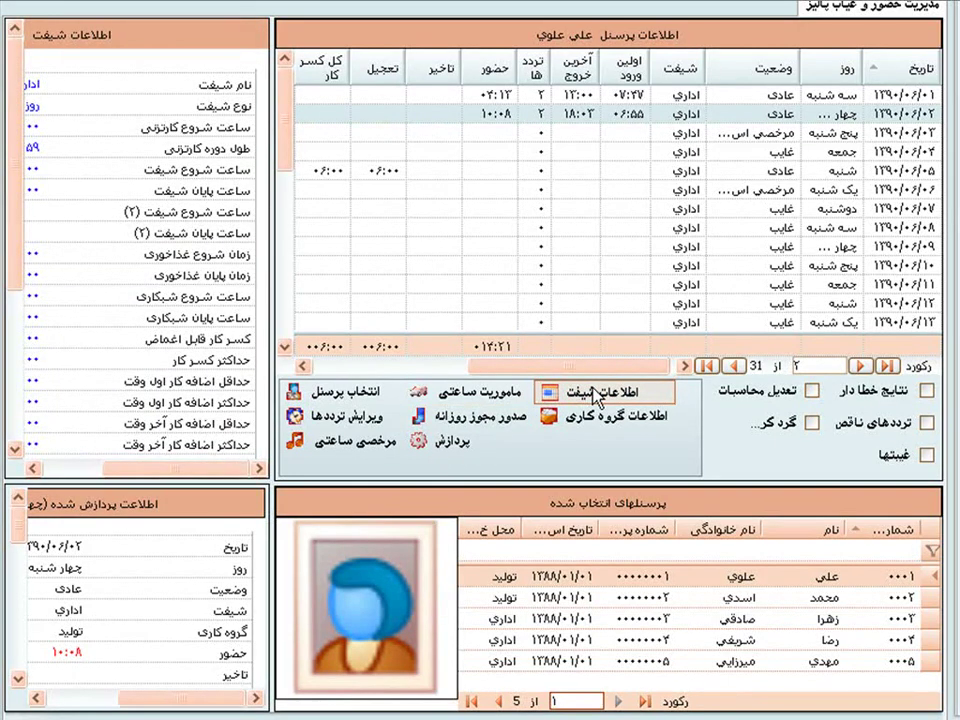
pyautogui.moveTo(268, 286); pyautogui.dragTo(305, 274)
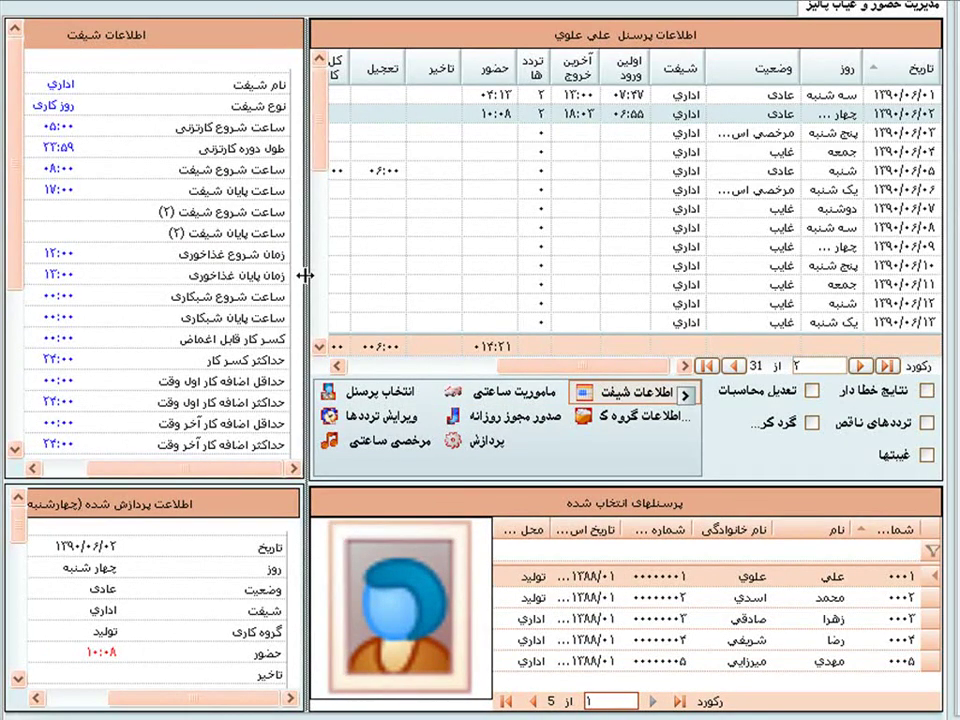
pyautogui.click(600, 418)
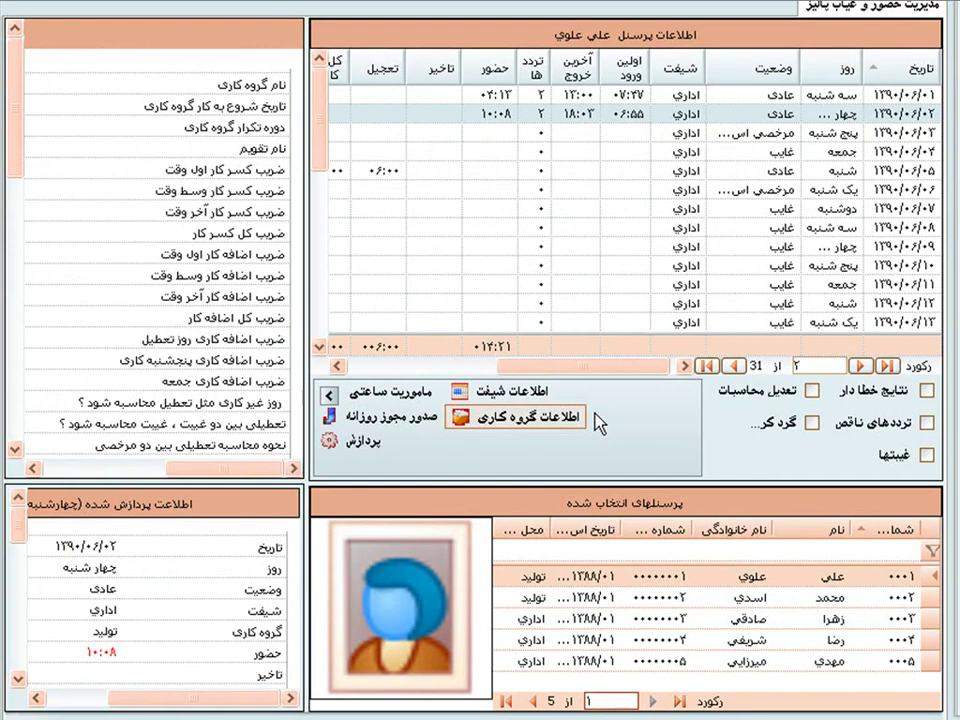
pyautogui.moveTo(270, 470)
pyautogui.mouseDown()
pyautogui.moveTo(215, 476)
pyautogui.moveTo(274, 479)
pyautogui.mouseUp()
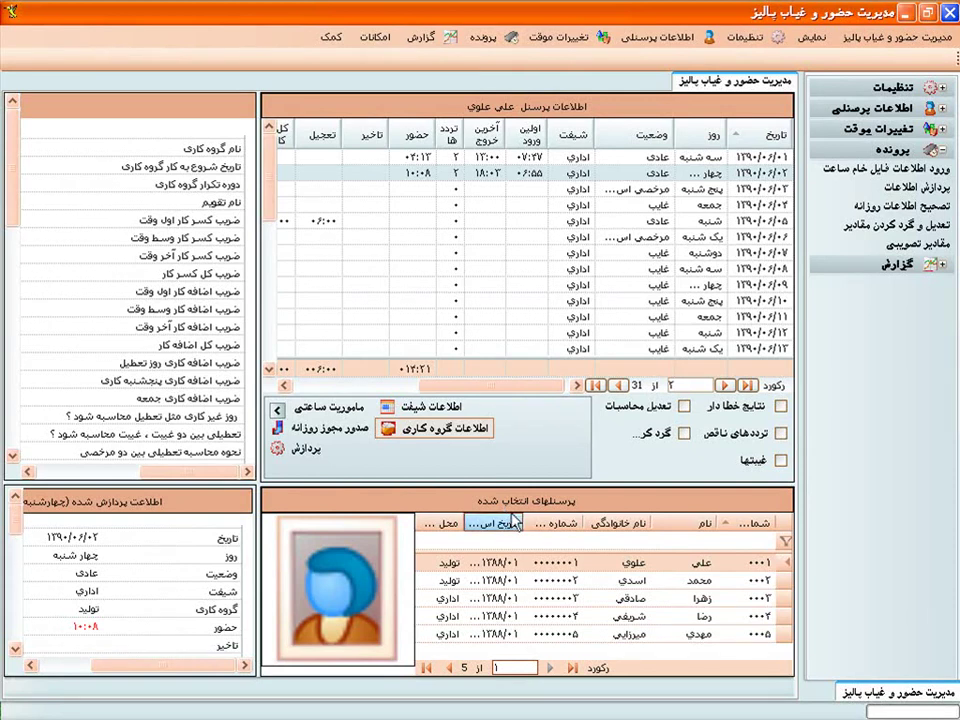
# Review the daily attendance records of the second through fifth employees in the selected personnel list
pyautogui.click(665, 582)
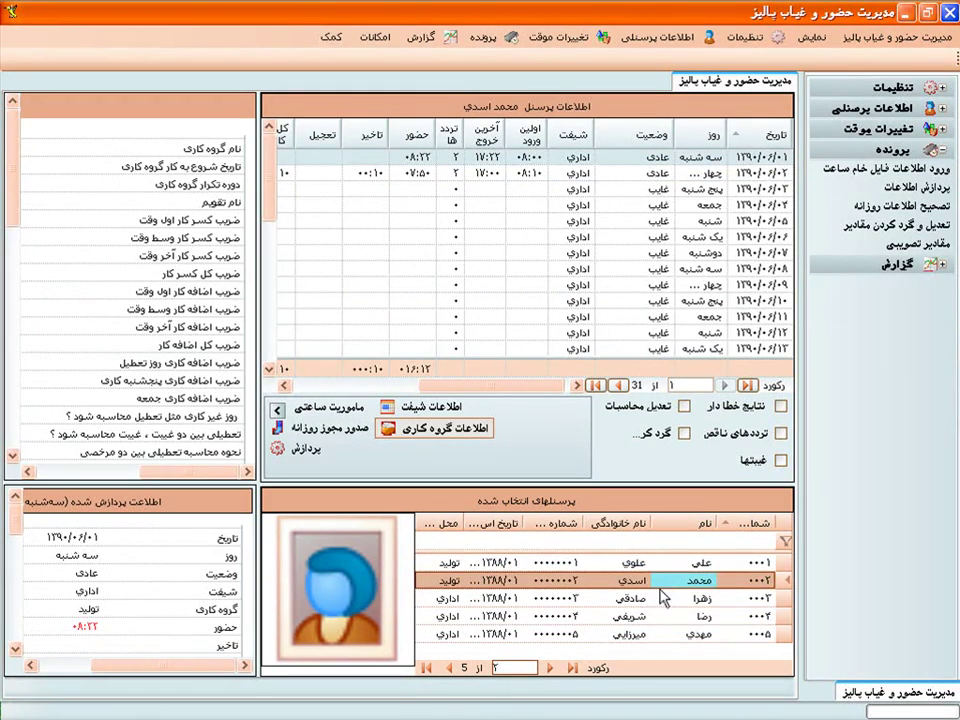
pyautogui.click(663, 602)
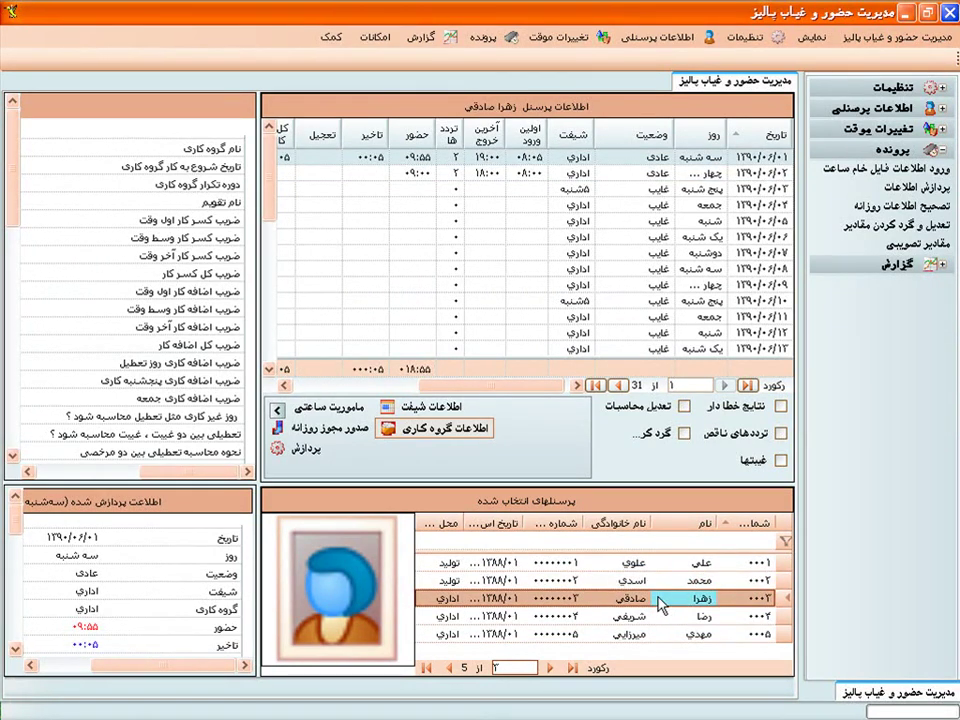
pyautogui.click(665, 617)
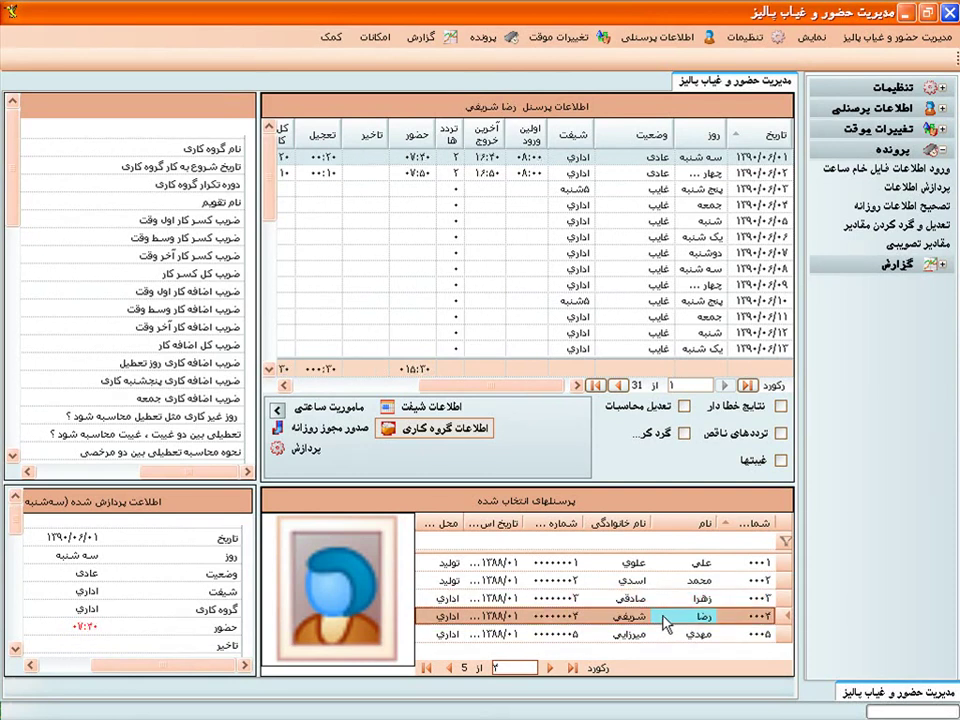
pyautogui.click(665, 636)
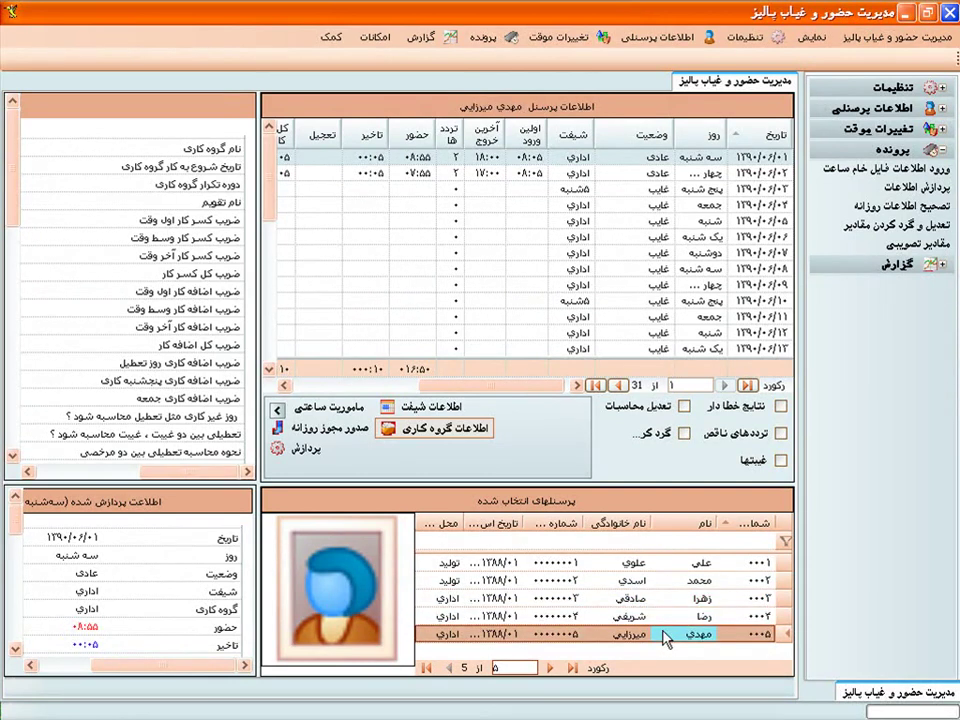